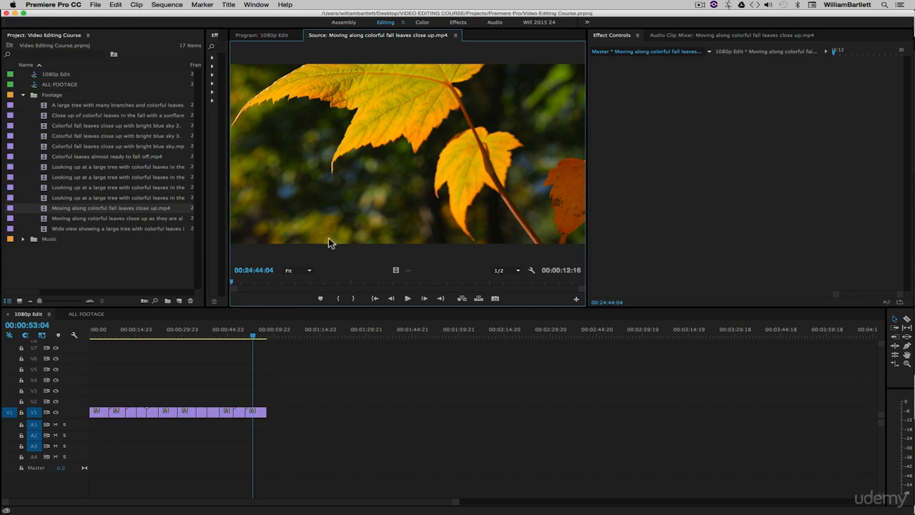
- Add a marker at 00:24:54:20 in the source clip Moving along colorful fall leaves close up.mp4
drag(233, 284, 483, 283)
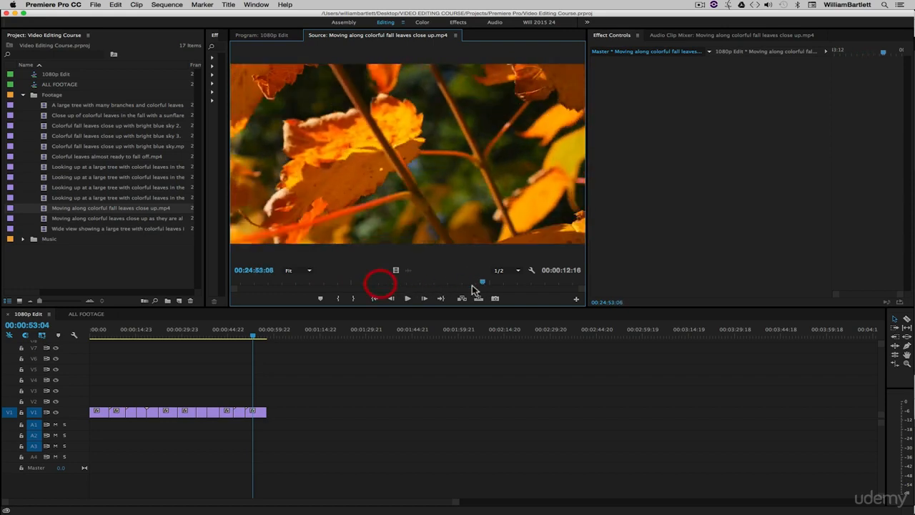
click(410, 300)
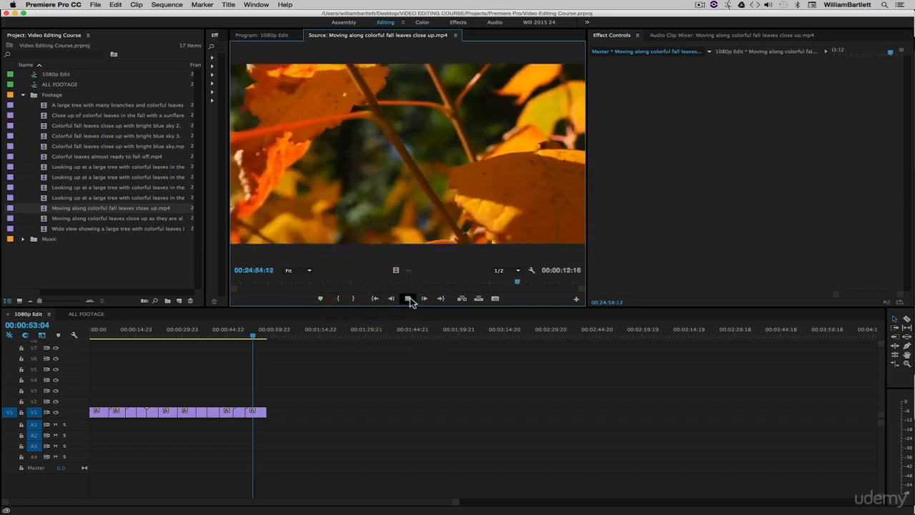
click(410, 301)
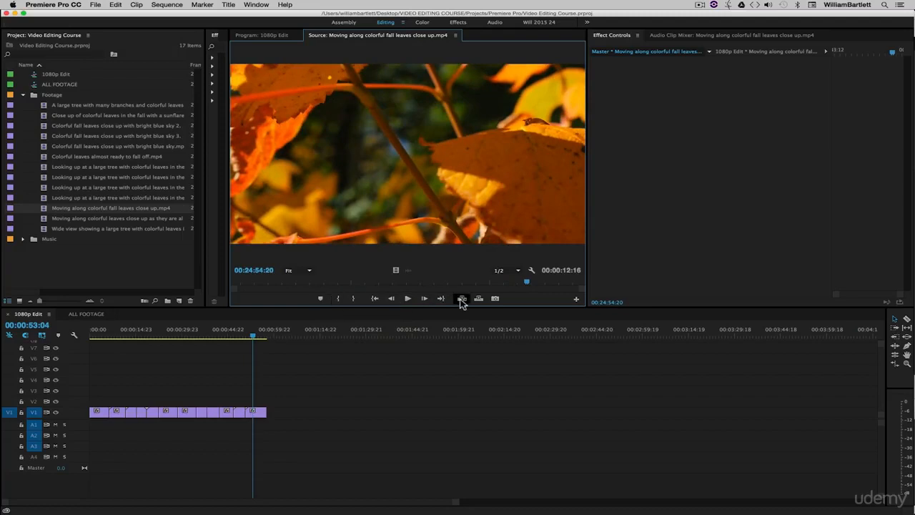
click(322, 299)
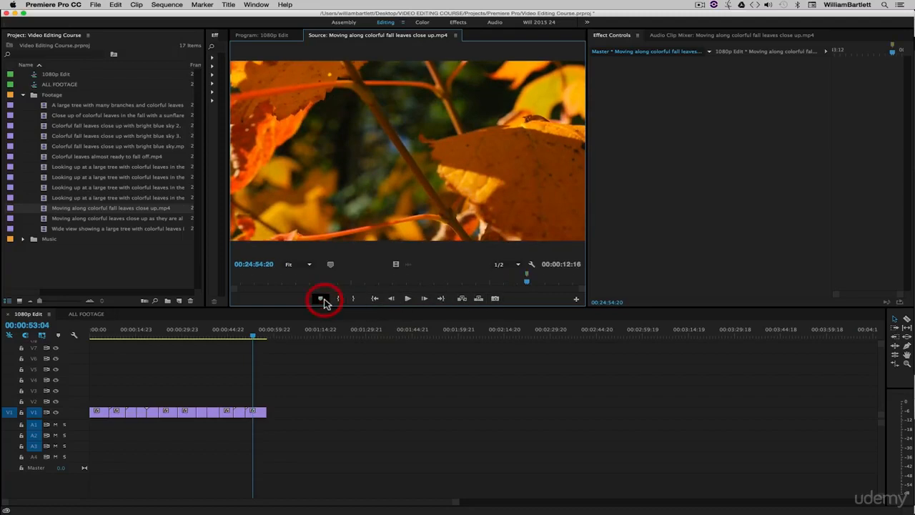
- Move through the source clip by going to its start and end, and step a few frames backward and forward from there
drag(529, 283, 498, 282)
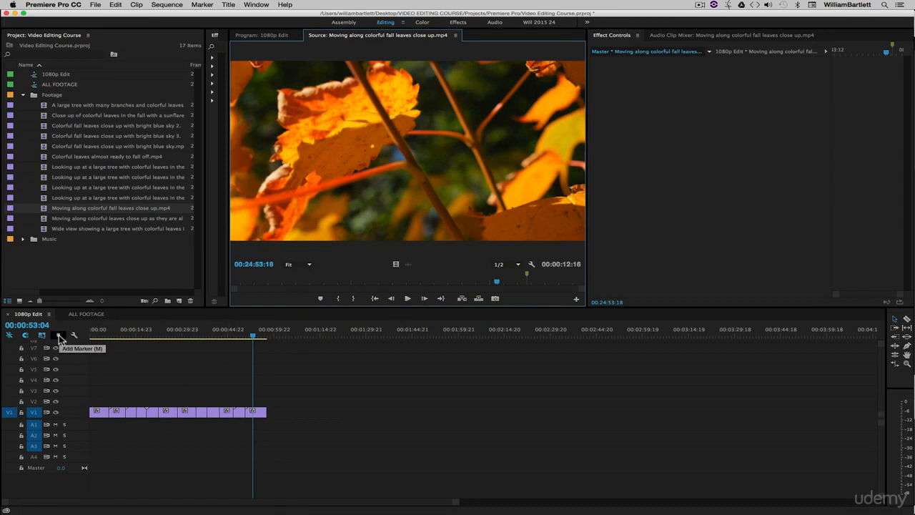
click(375, 299)
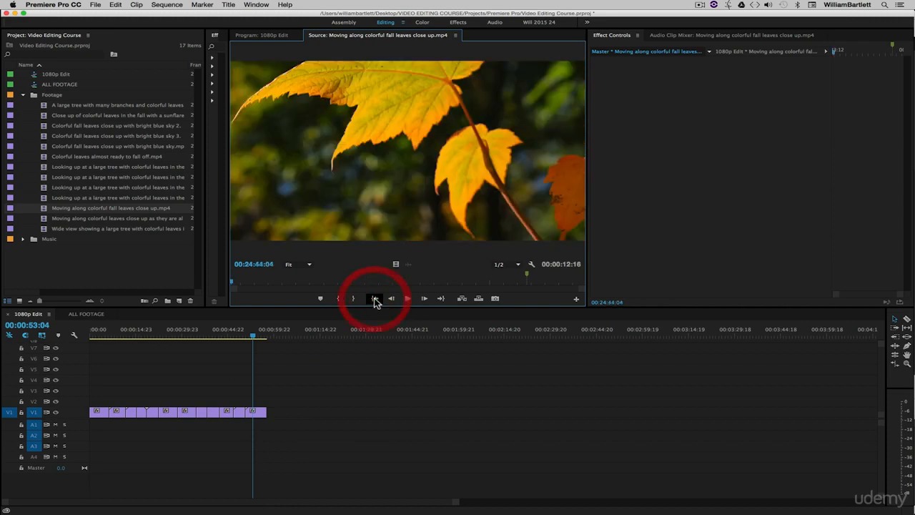
click(442, 299)
click(393, 299)
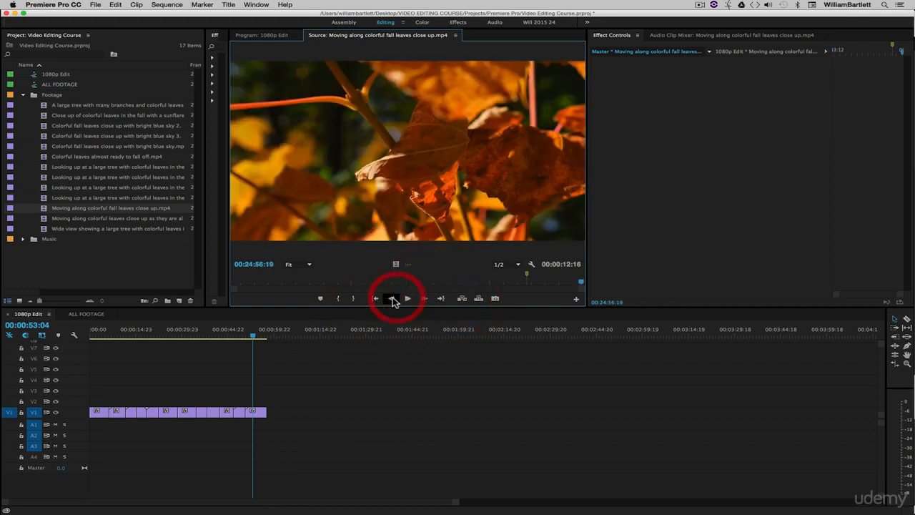
click(392, 299)
click(392, 299)
click(392, 299)
click(424, 299)
click(424, 299)
click(424, 299)
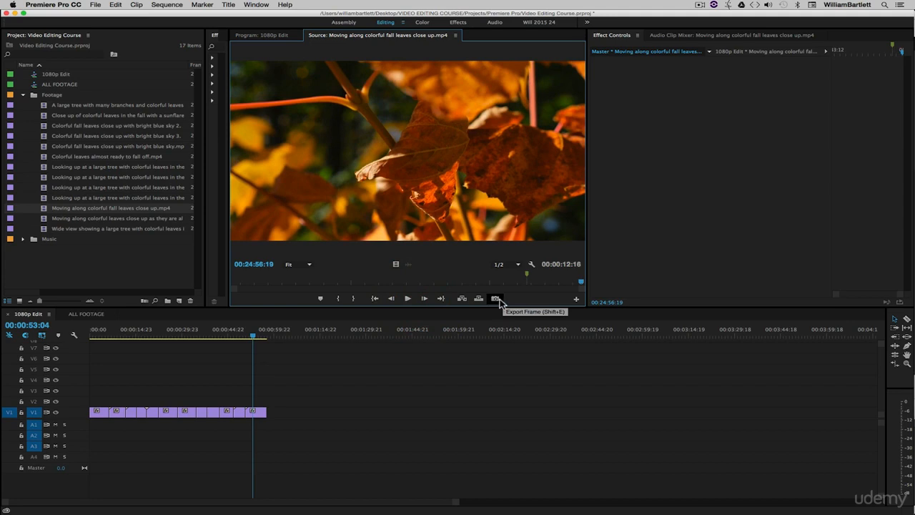
click(498, 301)
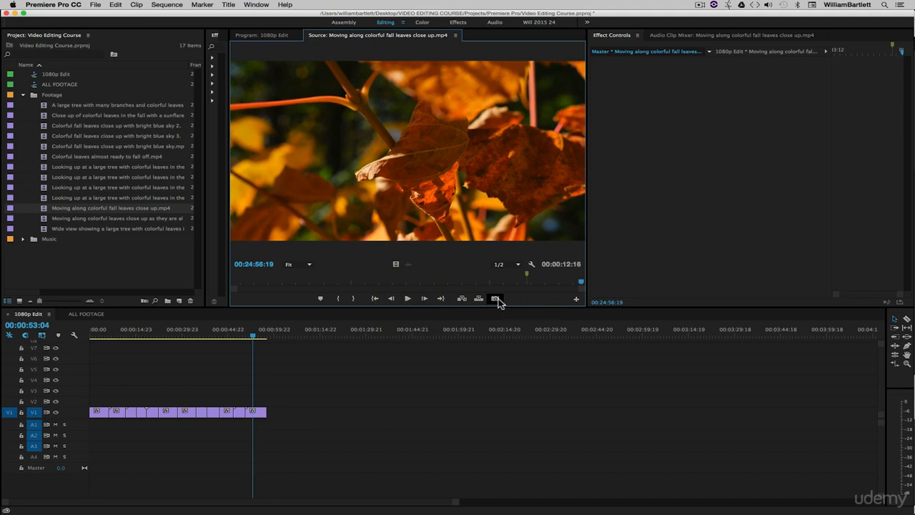
click(497, 299)
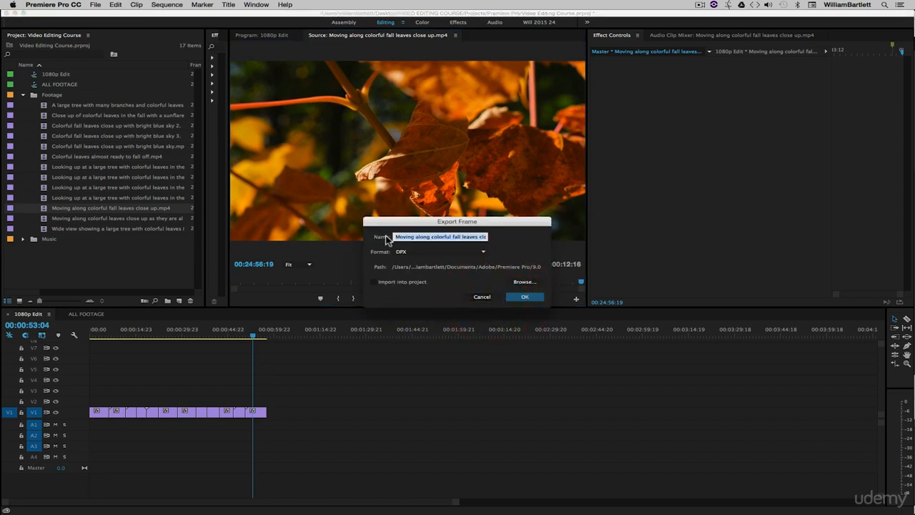
click(421, 252)
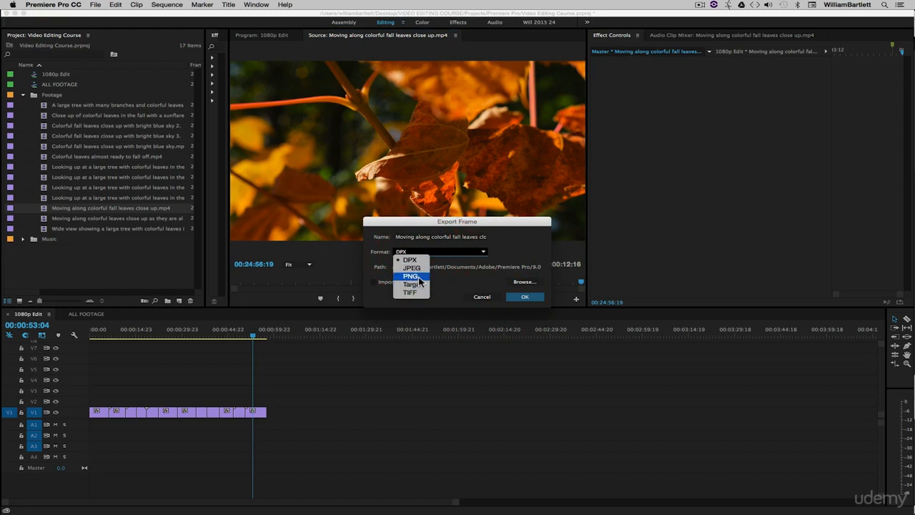
click(419, 276)
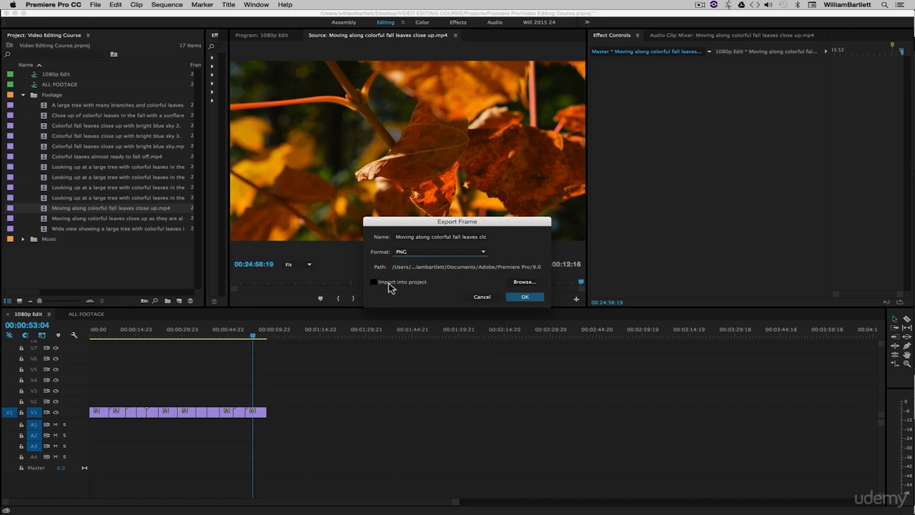
click(526, 298)
click(489, 297)
- Mark an In point at 00:24:46:02 in the source clip
click(540, 282)
drag(230, 283, 285, 286)
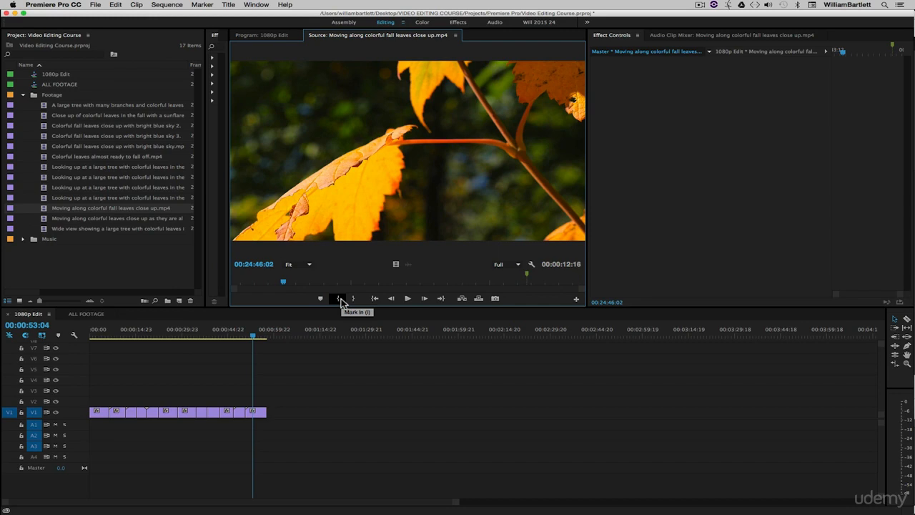
key(i)
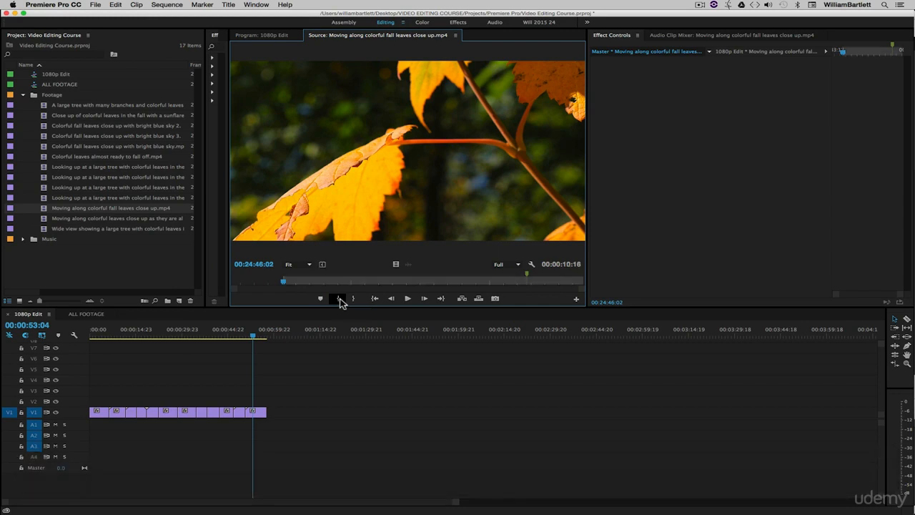
- Play the source clip from the In point and mark an Out point at 00:24:50:12
click(284, 279)
click(408, 299)
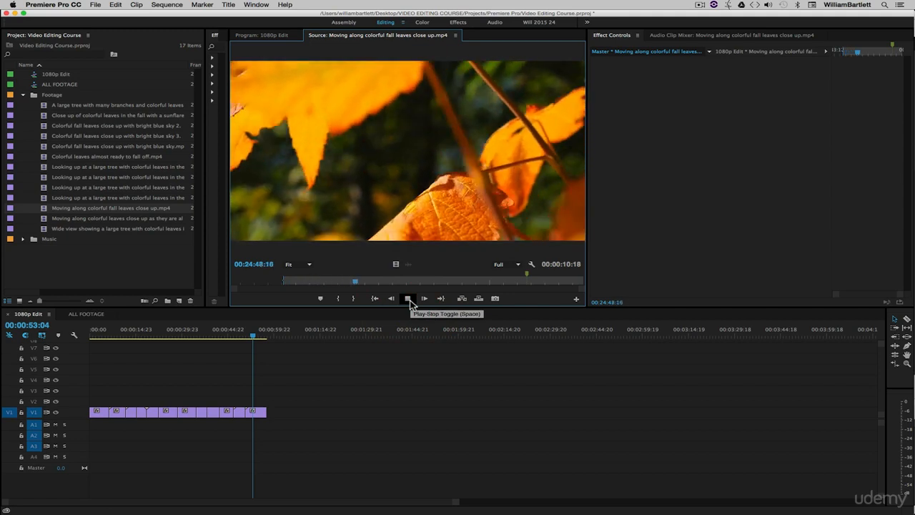
click(410, 300)
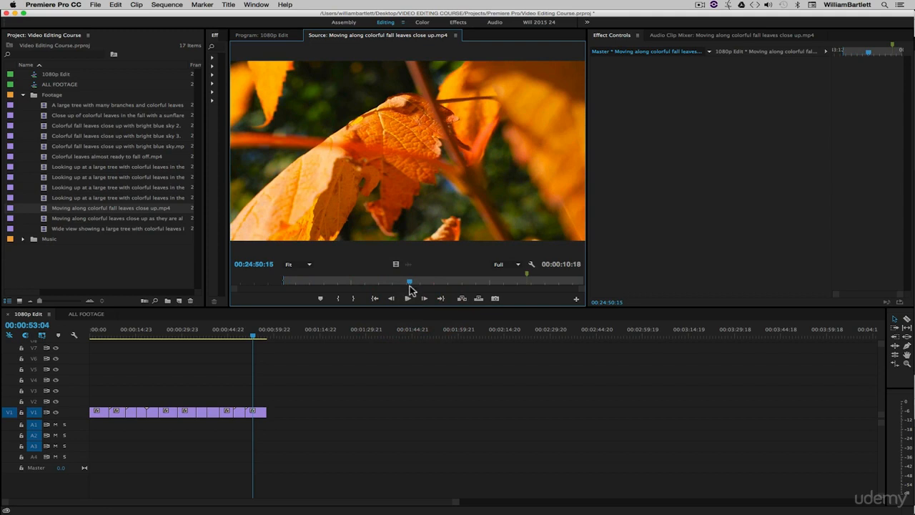
click(391, 298)
click(391, 298)
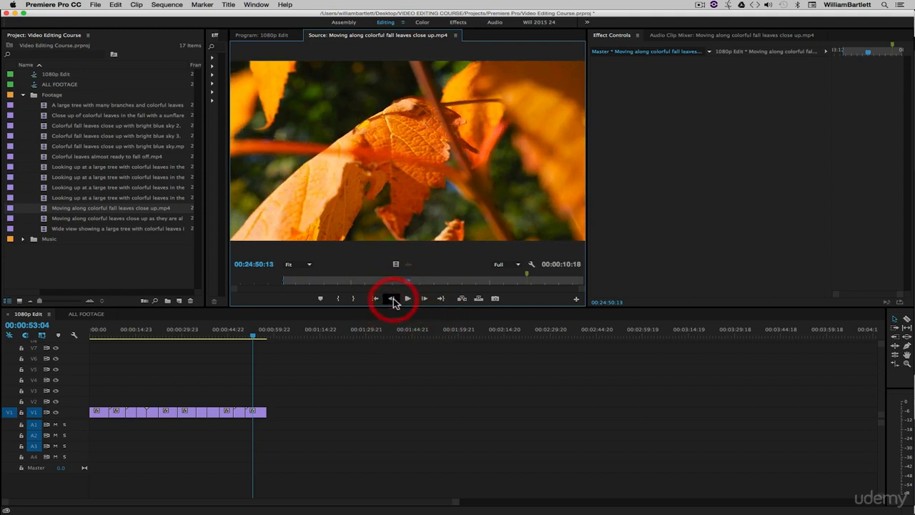
click(391, 298)
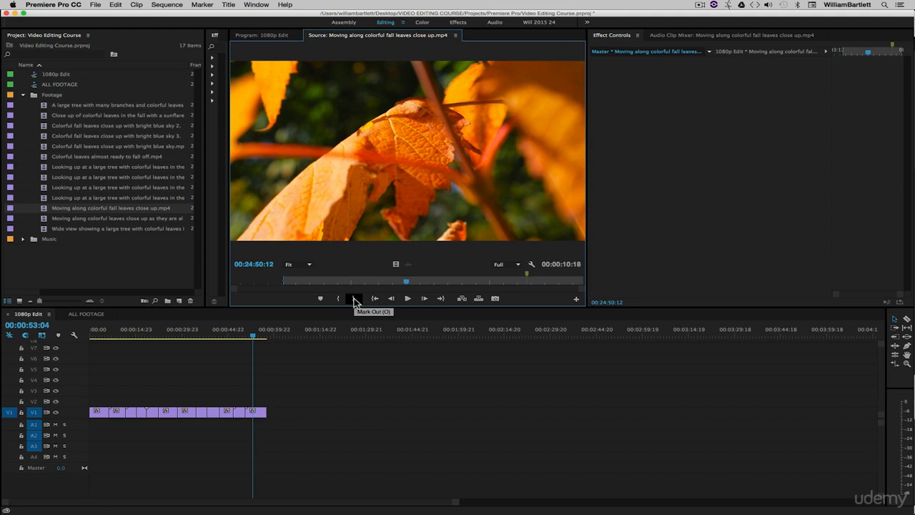
key(o)
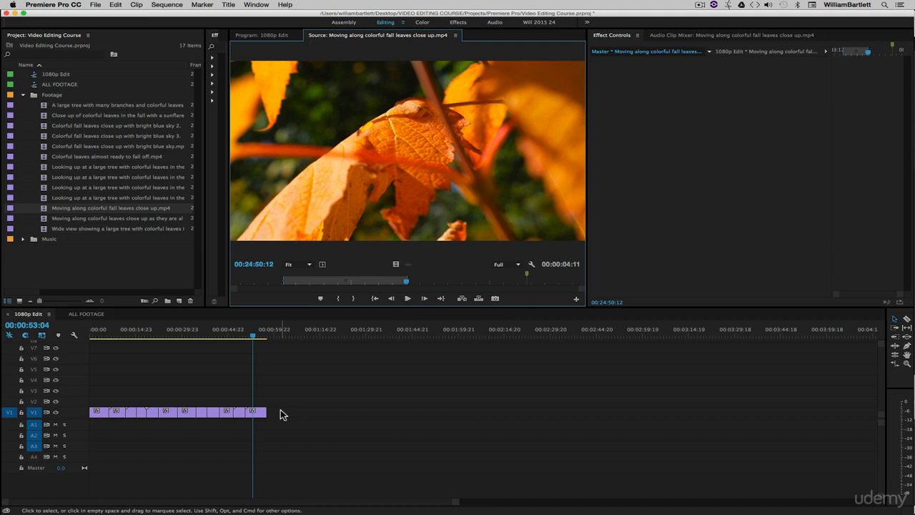
- Place the marked source range on track V2 past the end of the edit, and delete it from the timeline
drag(422, 152, 308, 407)
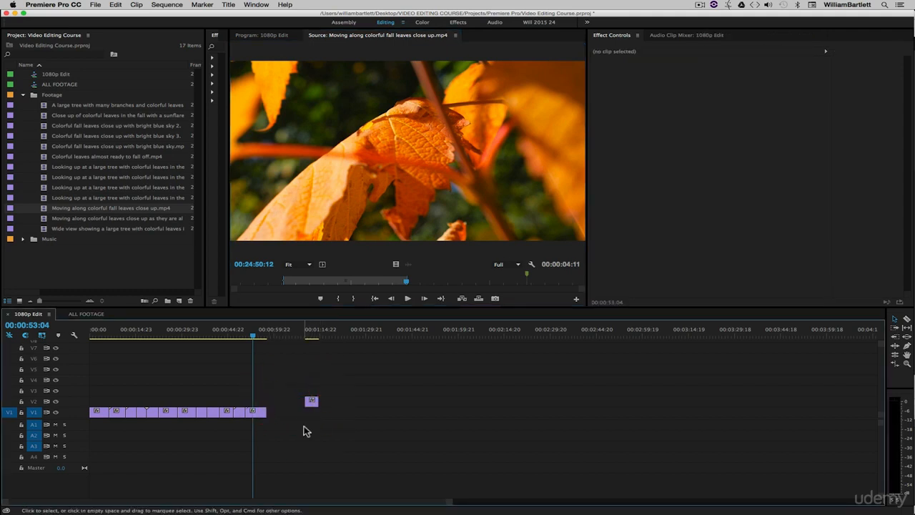
click(311, 400)
key(BackSpace)
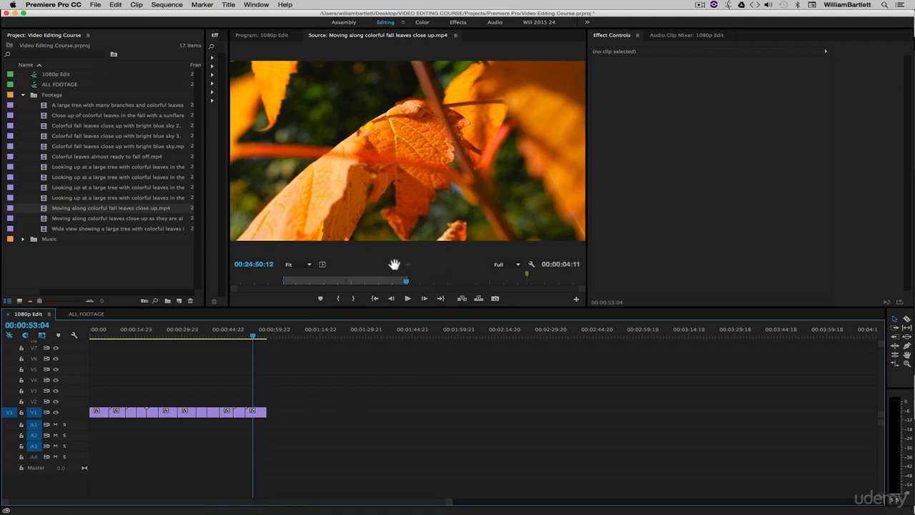
- Place only the video of the marked source range on track V2 past the edit's end, and delete it again
drag(396, 265, 313, 413)
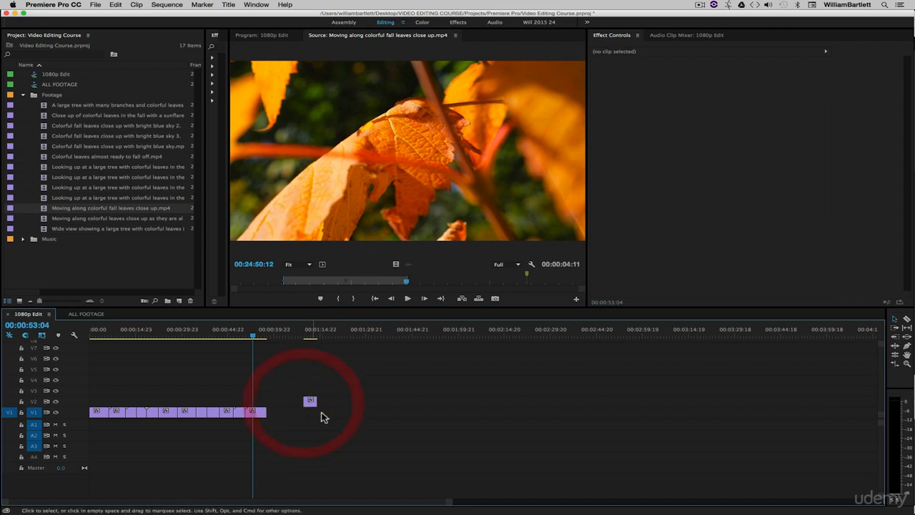
click(310, 403)
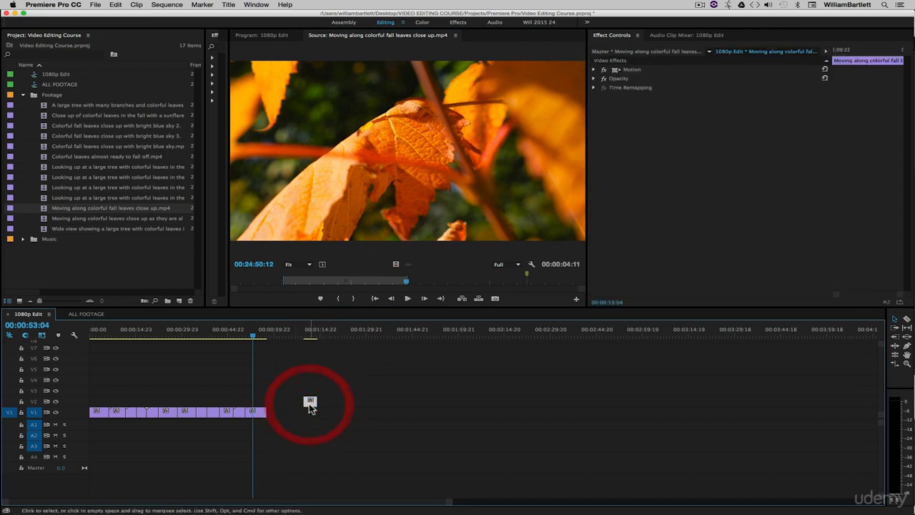
key(BackSpace)
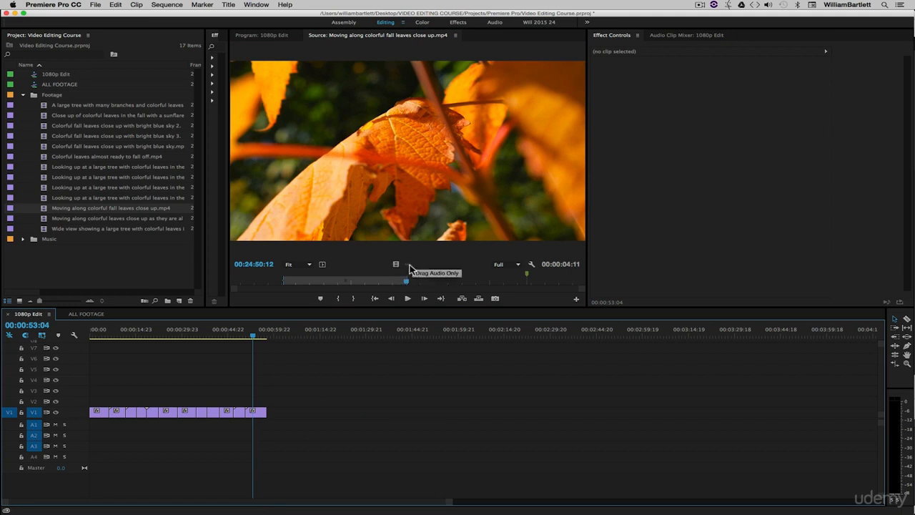
- Overwrite the marked source range onto track V1 of the 1080p Edit sequence at 00:00:54:17, and return to its start
click(420, 164)
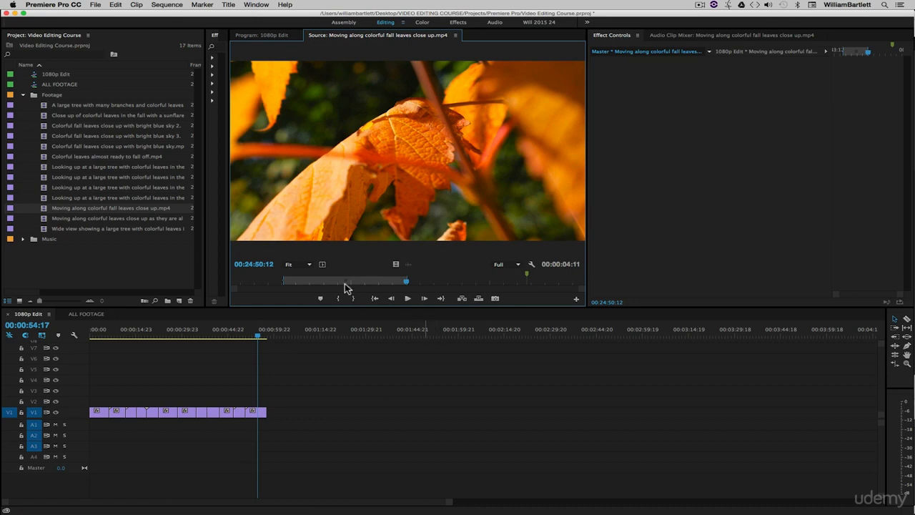
click(462, 299)
click(479, 299)
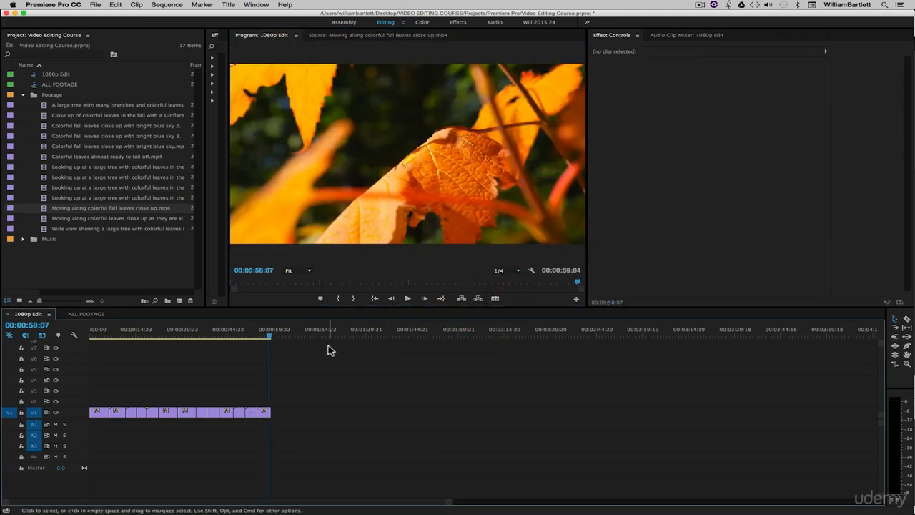
key(Up)
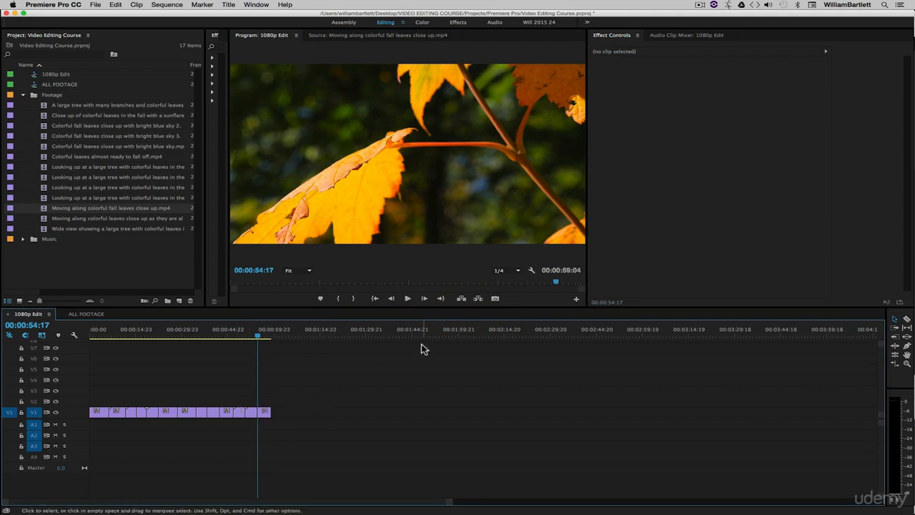
- Show the marked fall leaves clip in the Source monitor, and view the ALL FOOTAGE sequence
double_click(266, 414)
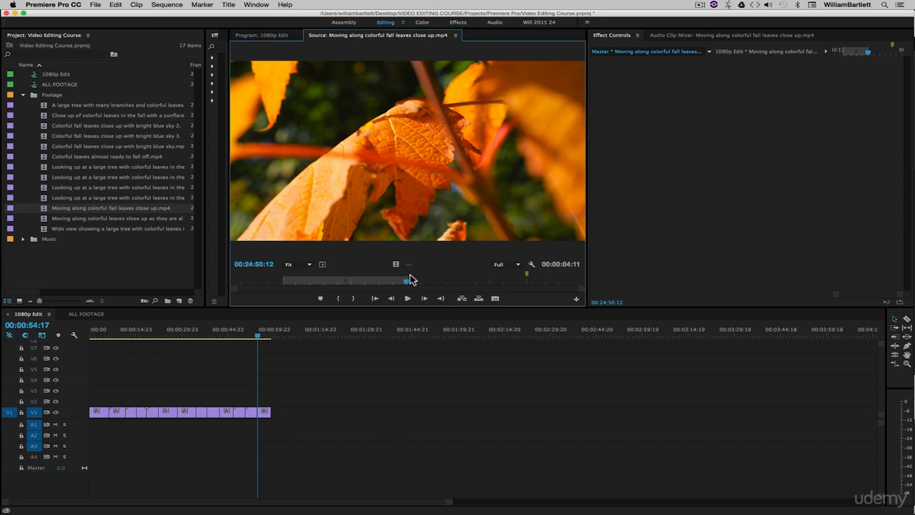
click(158, 443)
click(85, 314)
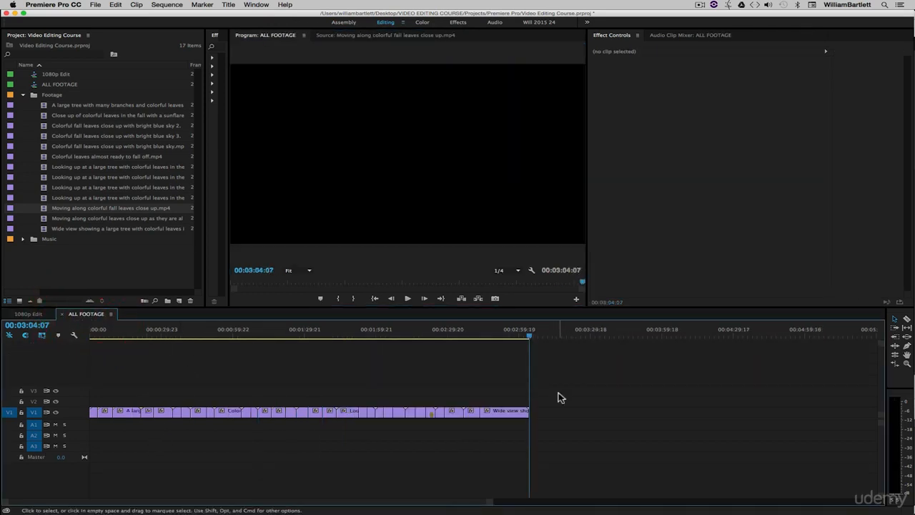
- Return to the 1080p Edit sequence and load A large tree with many branches and colorful leaves in the fall.mp4 into the Source monitor
drag(105, 337, 109, 341)
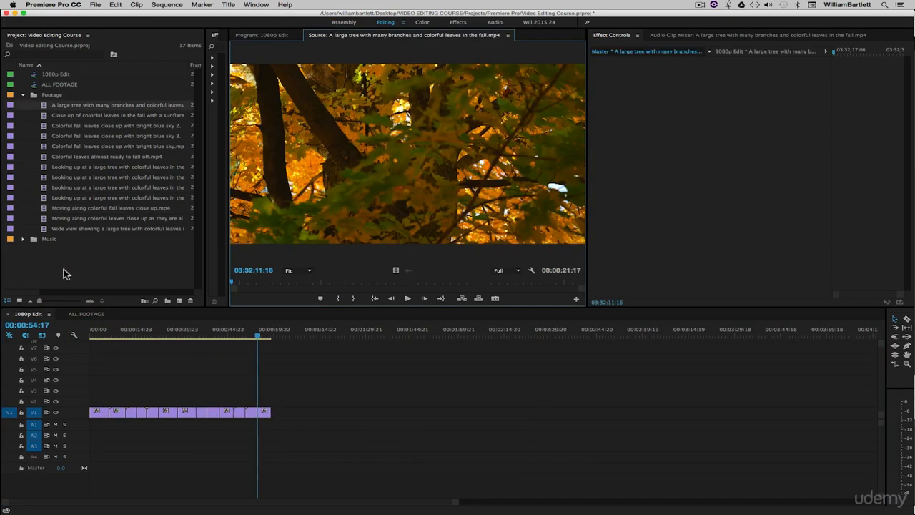
click(62, 269)
double_click(50, 105)
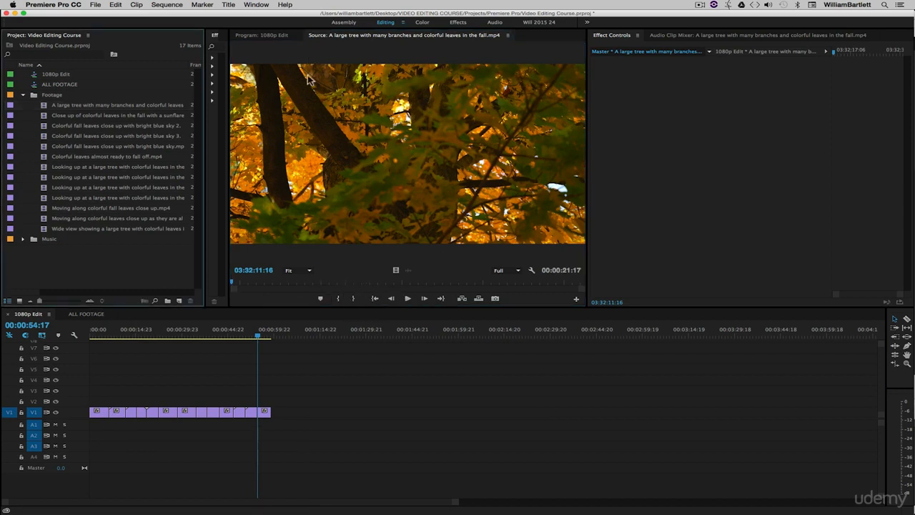
- Check the Program monitor, and set the zoom level of the large tree clip in the Source monitor to 150%
click(261, 35)
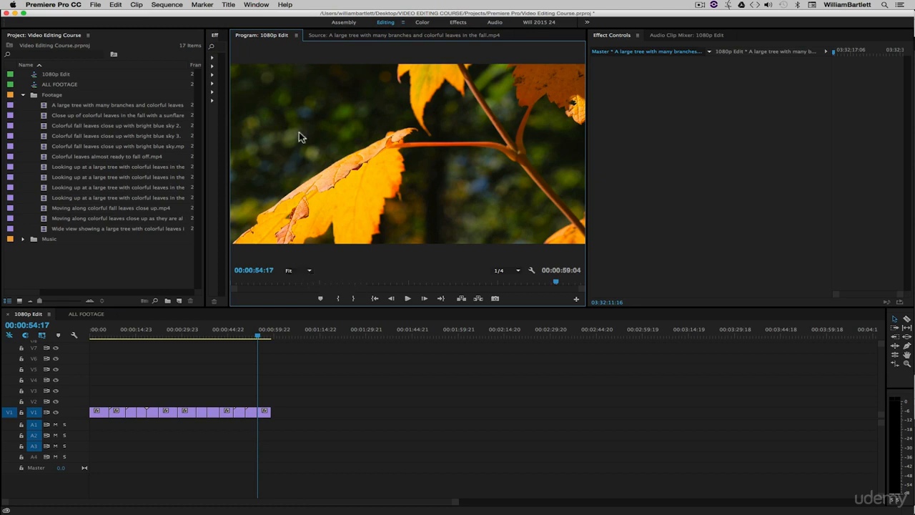
click(353, 37)
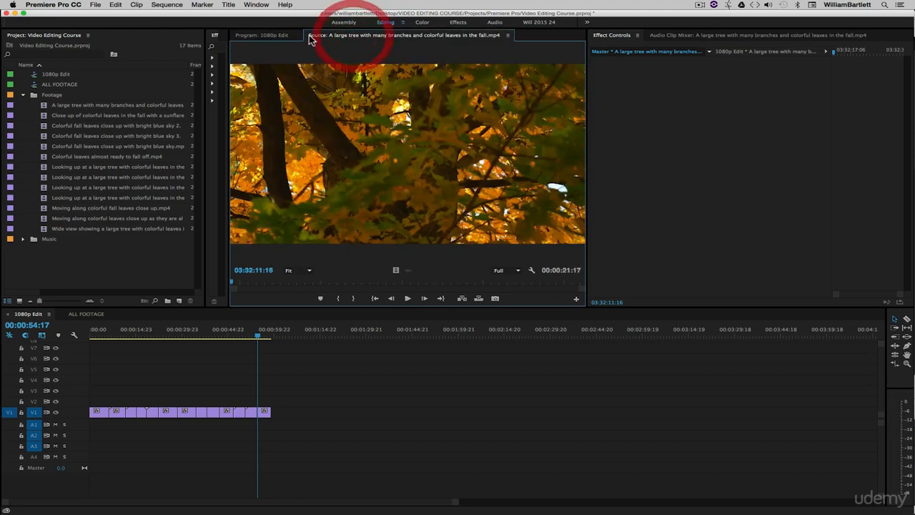
click(300, 272)
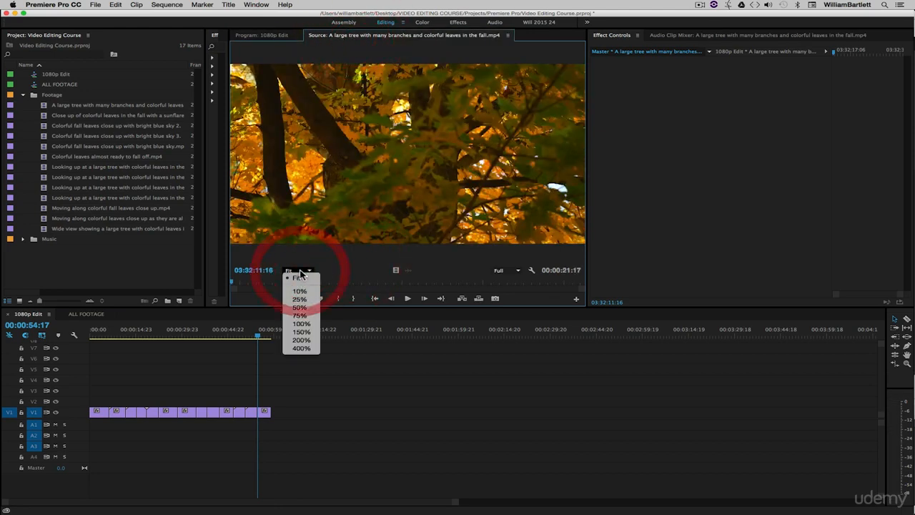
click(304, 332)
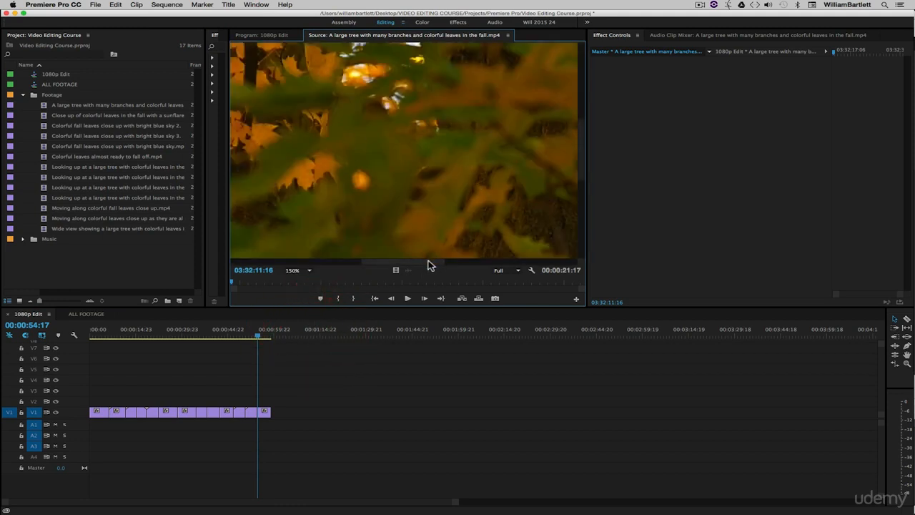
- Look across the enlarged large tree clip in the Source monitor, and set its zoom level back to Fit
drag(430, 265, 389, 270)
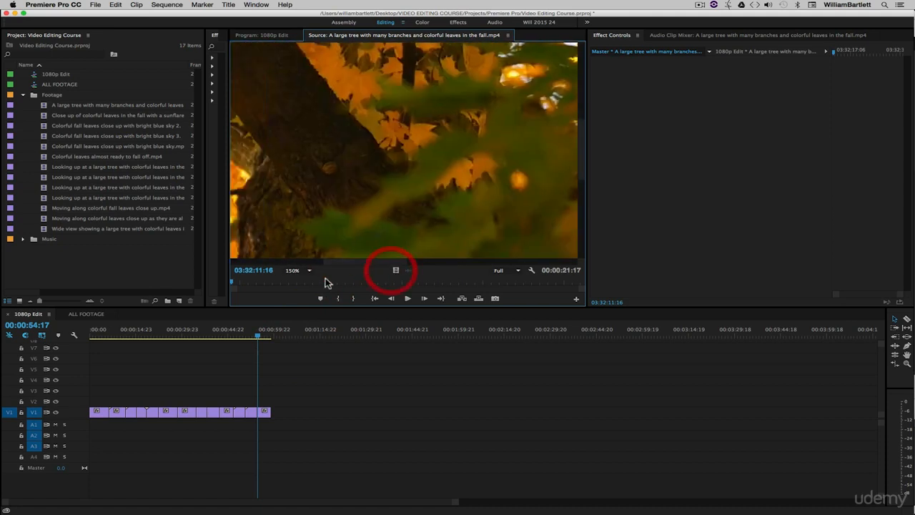
click(309, 270)
click(298, 278)
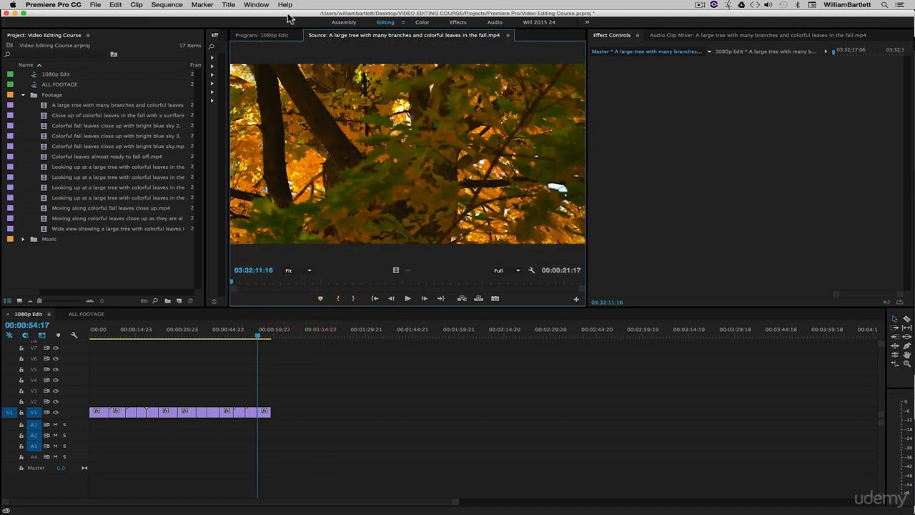
- Show the 1080p Edit sequence at 00:00:26:16 in the Program monitor, and inspect different parts of the frame at 400% zoom
click(266, 36)
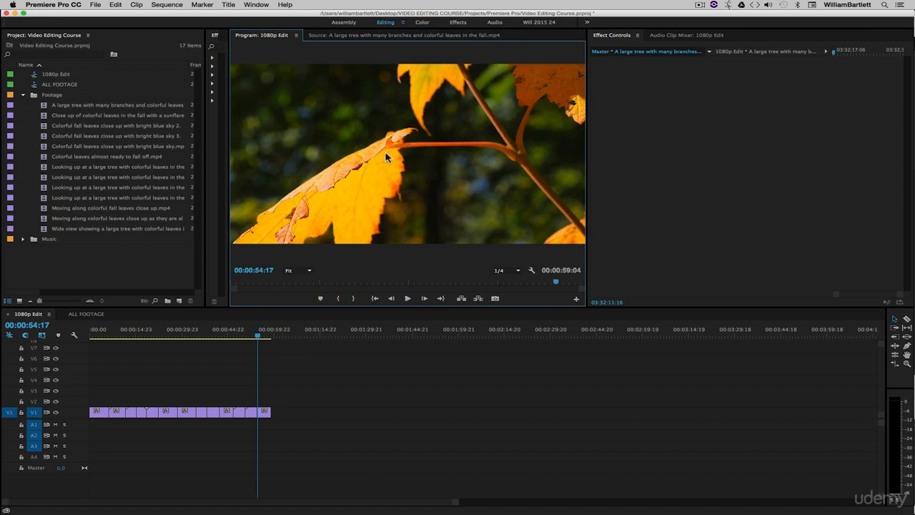
drag(218, 339, 171, 336)
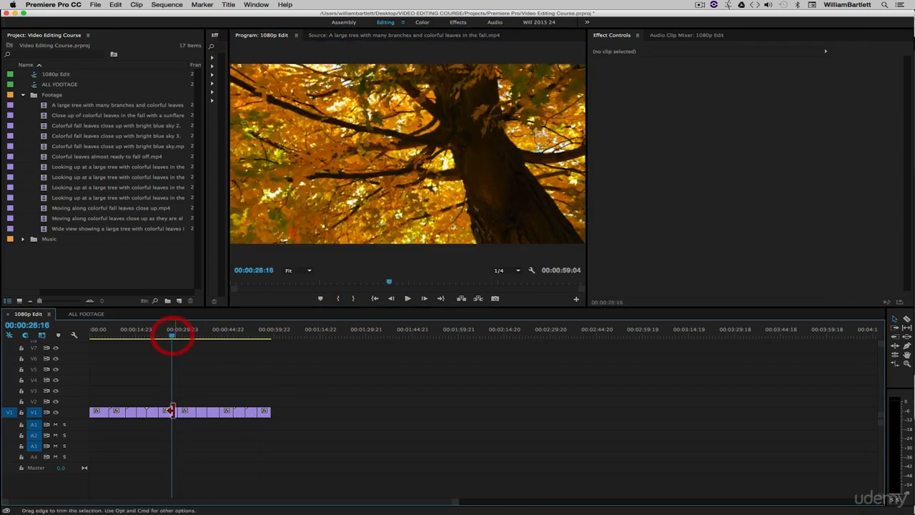
click(307, 271)
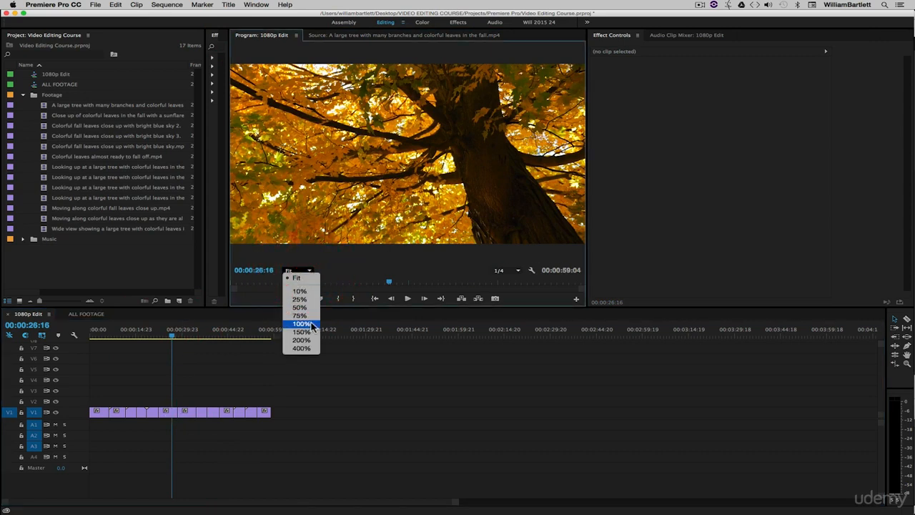
click(306, 348)
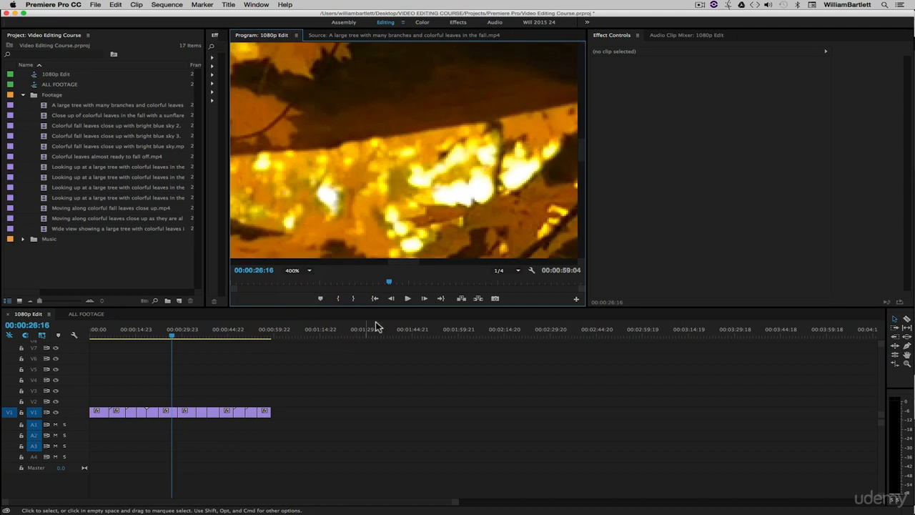
drag(400, 265, 379, 262)
drag(581, 155, 582, 145)
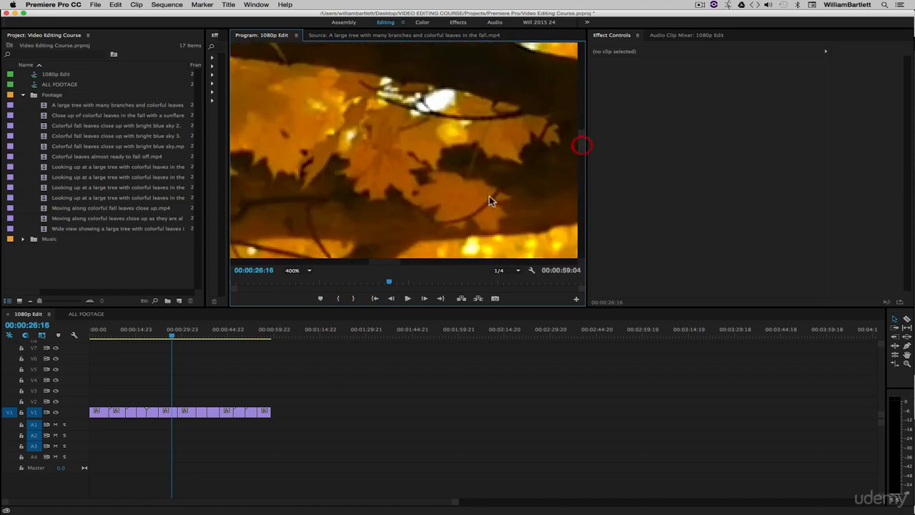
- Set the Program monitor's zoom level to Fit, and move the playhead back to the previous edit point at 00:00:21:07
click(300, 271)
click(300, 279)
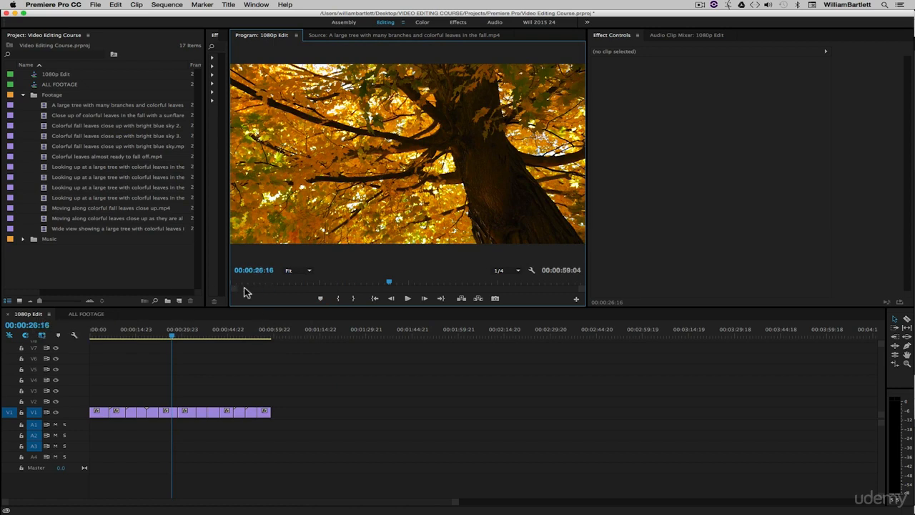
key(Up)
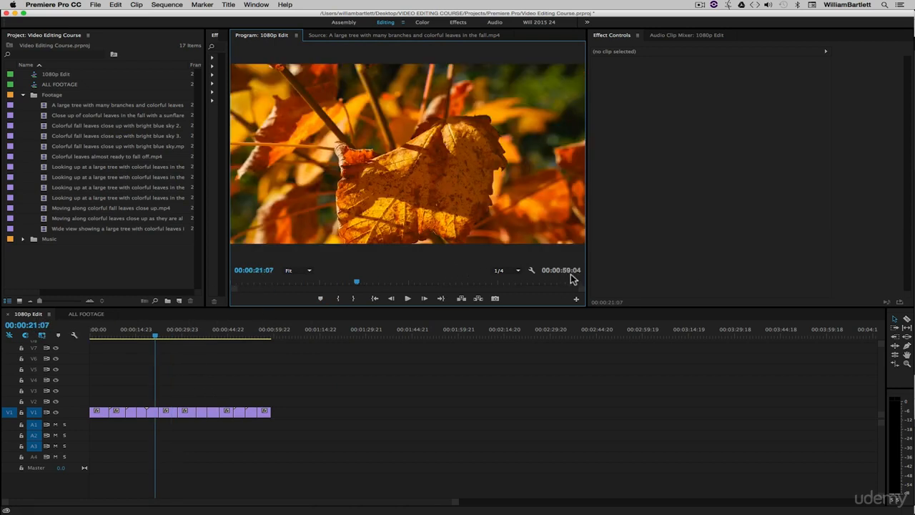
key(super+s)
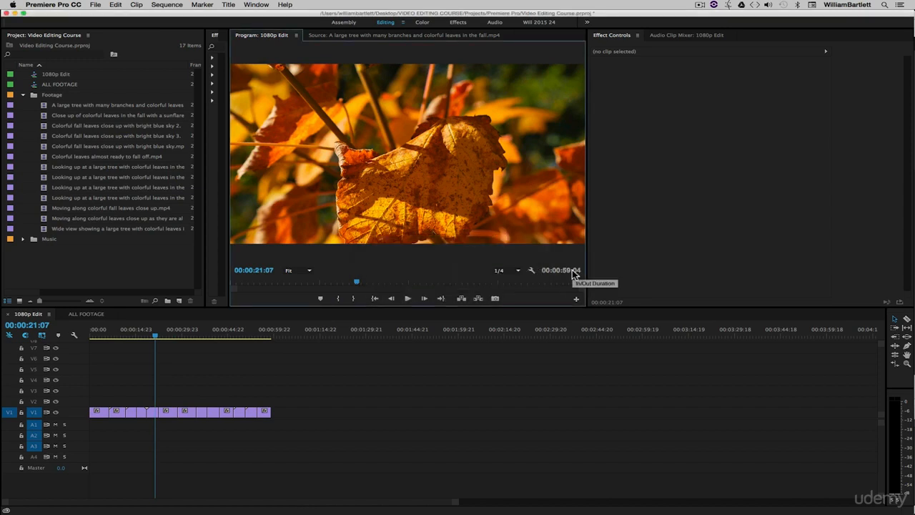